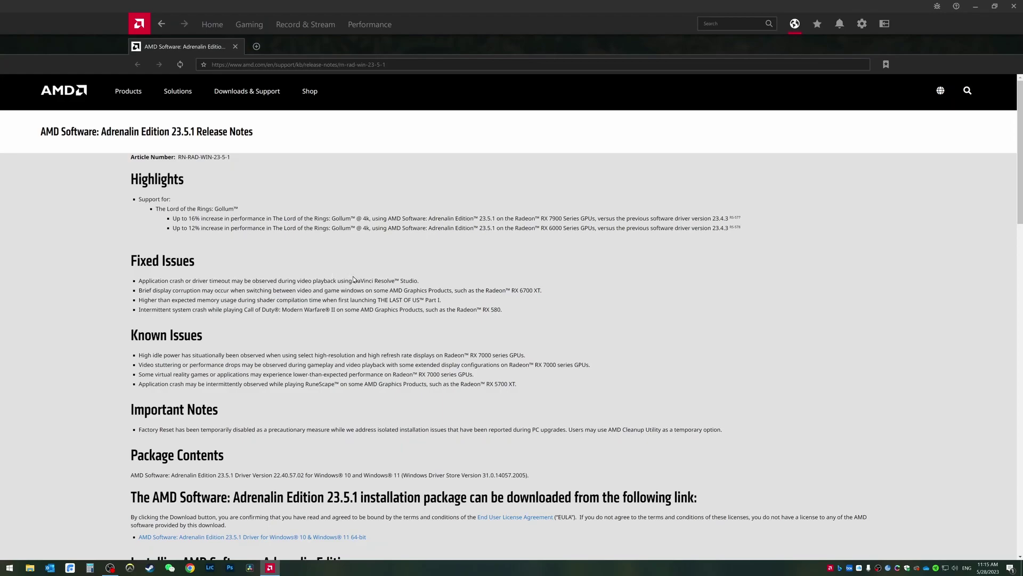
# Highlight the DaVinci Resolve Studio playback fix, then reopen the 23.5.1 release notes from Home.
pyautogui.moveTo(353, 281); pyautogui.dragTo(482, 285)
pyautogui.click(482, 285)
pyautogui.moveTo(354, 281); pyautogui.dragTo(426, 285)
pyautogui.click(426, 285)
pyautogui.click(212, 25)
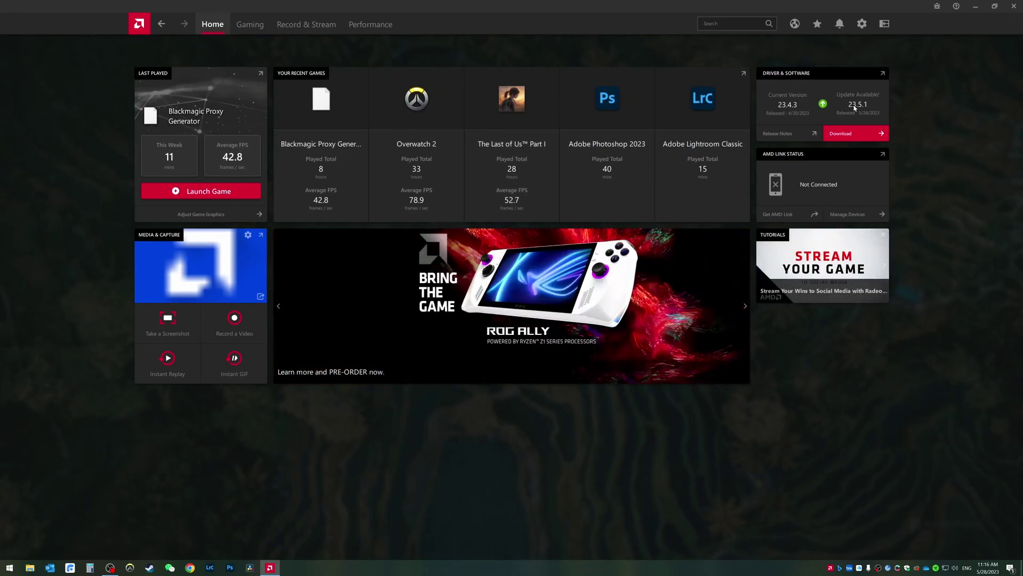
pyautogui.click(784, 133)
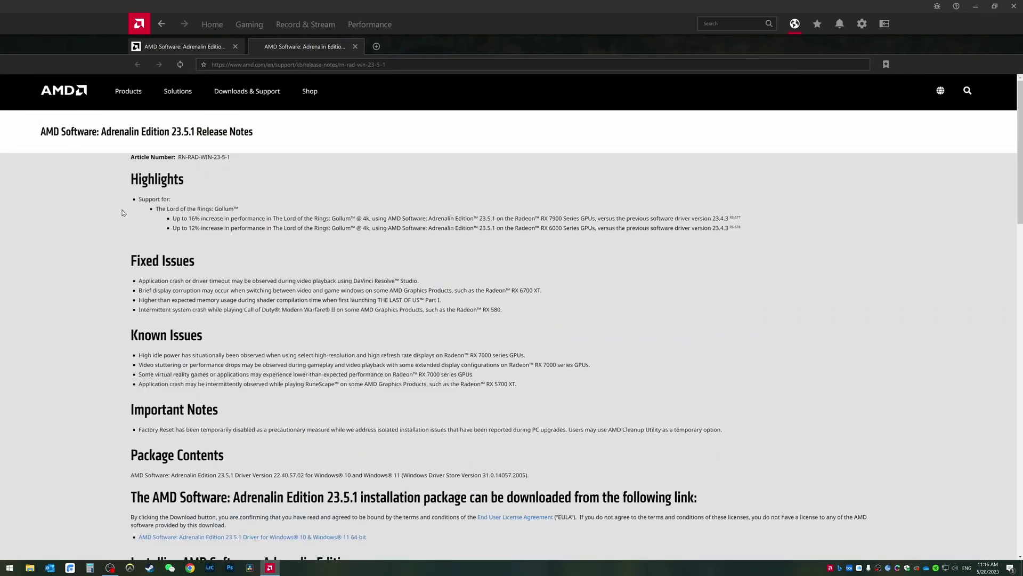
pyautogui.moveTo(354, 281); pyautogui.dragTo(430, 284)
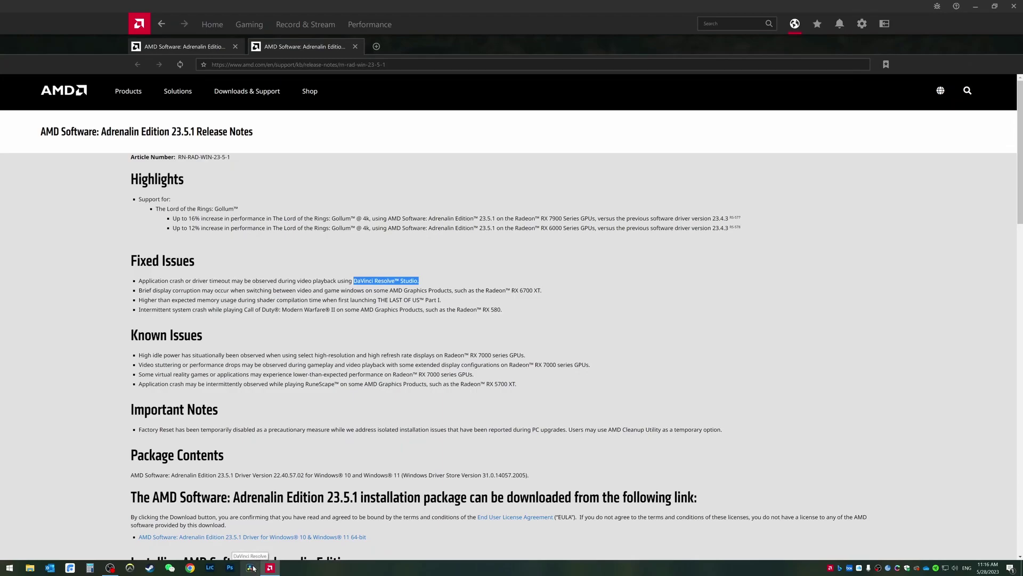
pyautogui.click(506, 267)
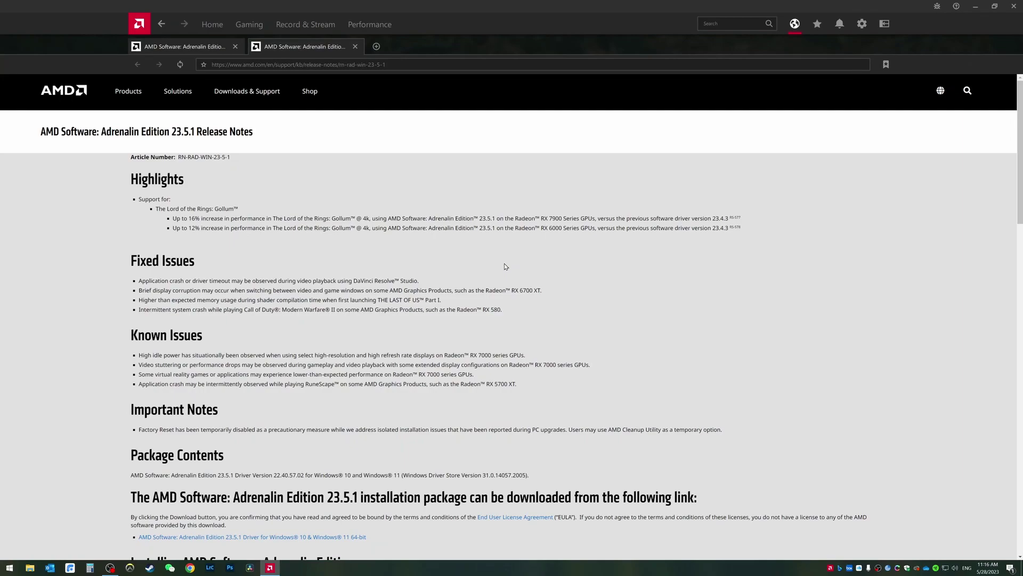
pyautogui.moveTo(171, 133); pyautogui.dragTo(263, 138)
# Confirm Adrenalin shows driver 23.5.1 Up To Date, minimize it, and launch DaVinci Resolve.
pyautogui.click(261, 138)
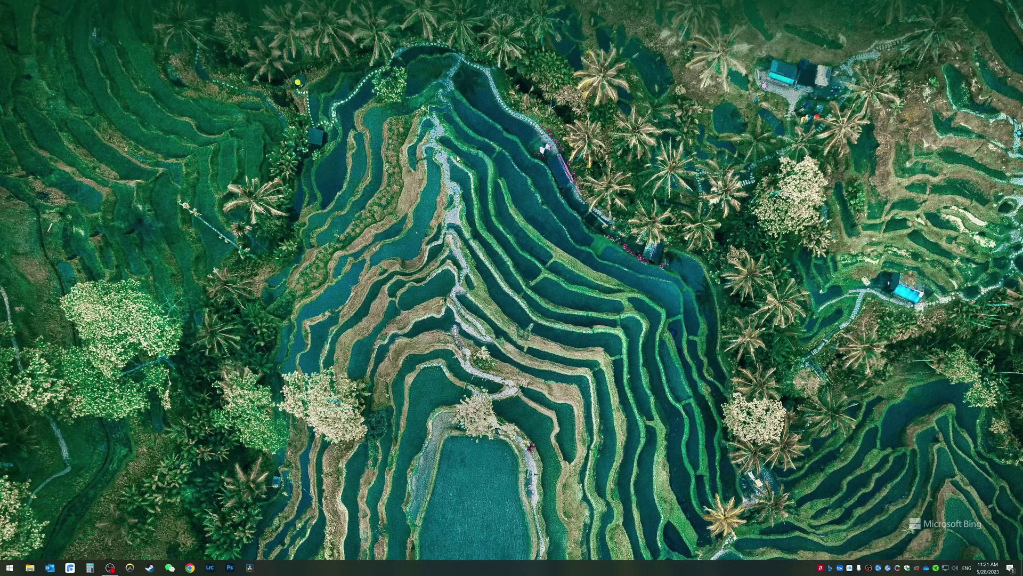
pyautogui.hotkey('alt', 'r')
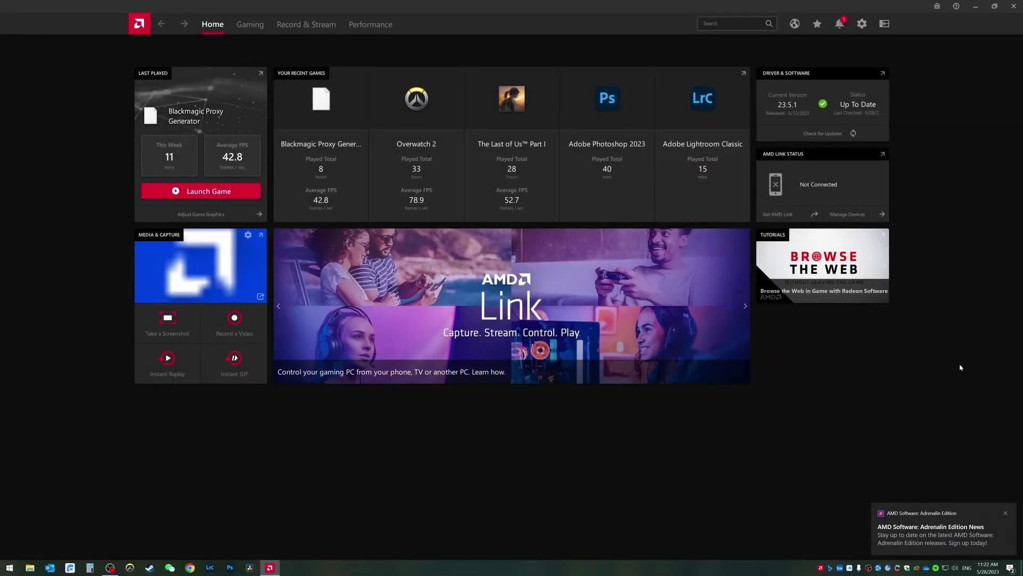
pyautogui.click(1006, 512)
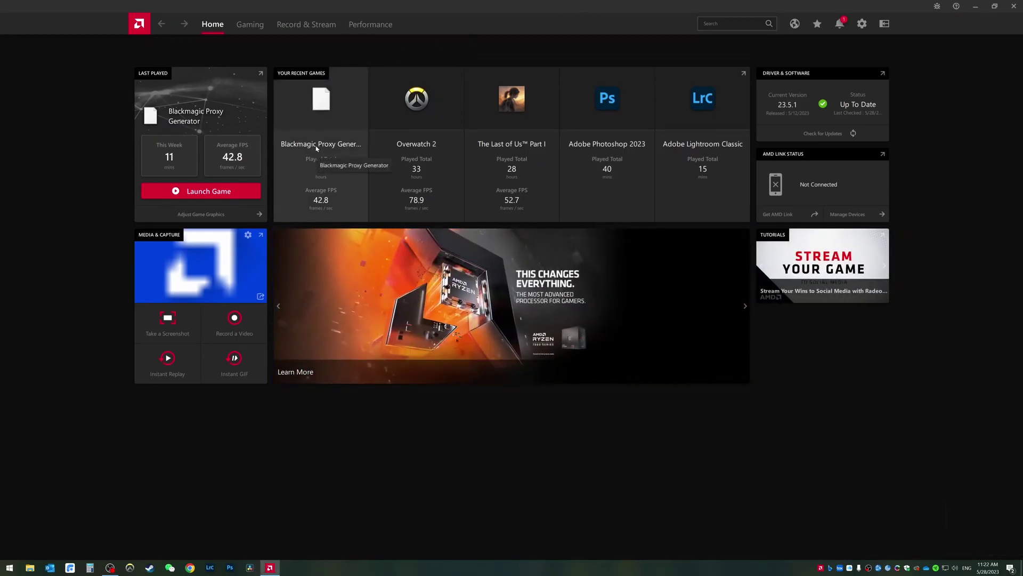
pyautogui.click(976, 6)
pyautogui.click(250, 568)
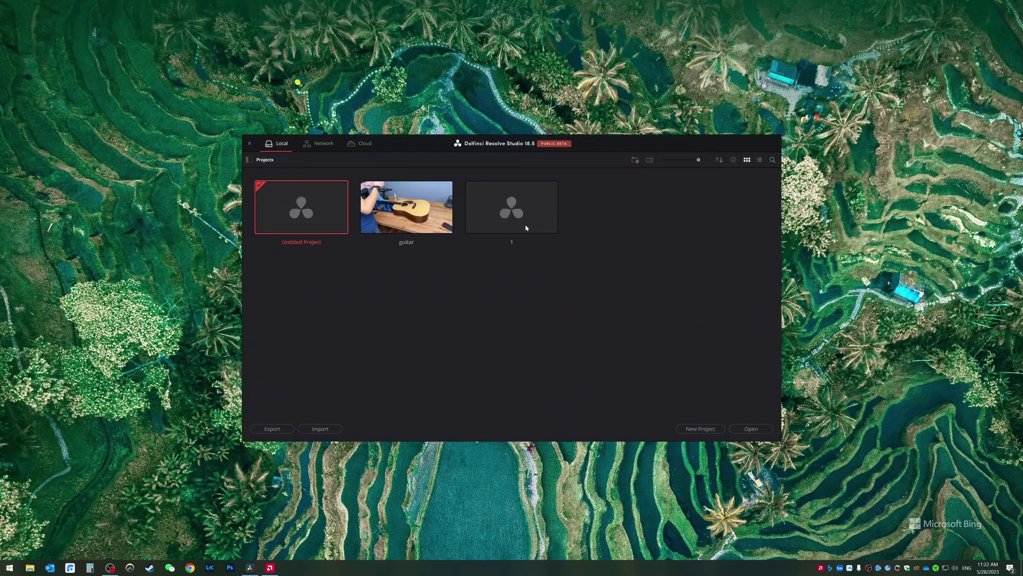
# Open the guitar project, select its V1 clip, and scrub playback to 01:03:00:00.
pyautogui.doubleClick(409, 214)
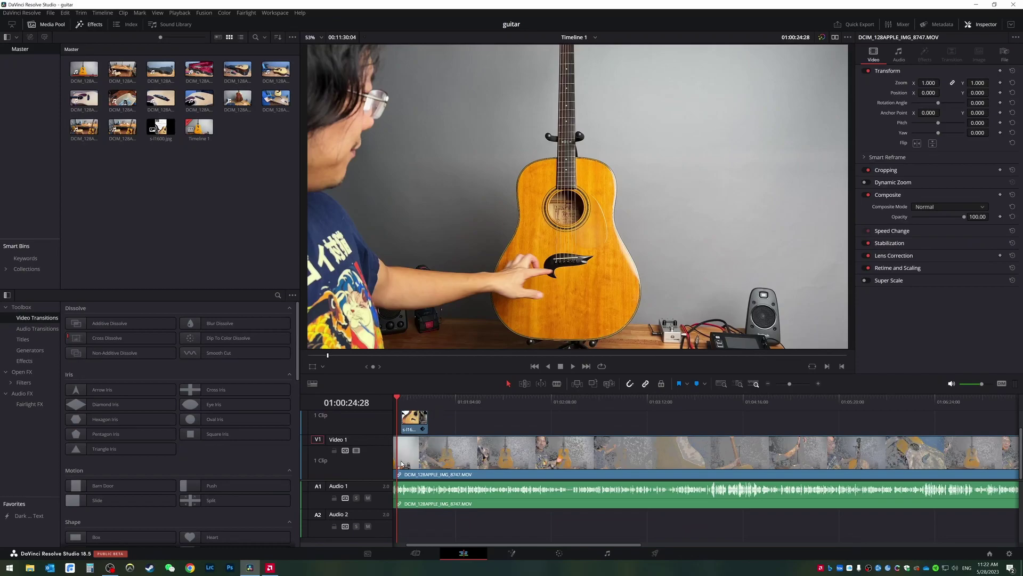
pyautogui.click(443, 452)
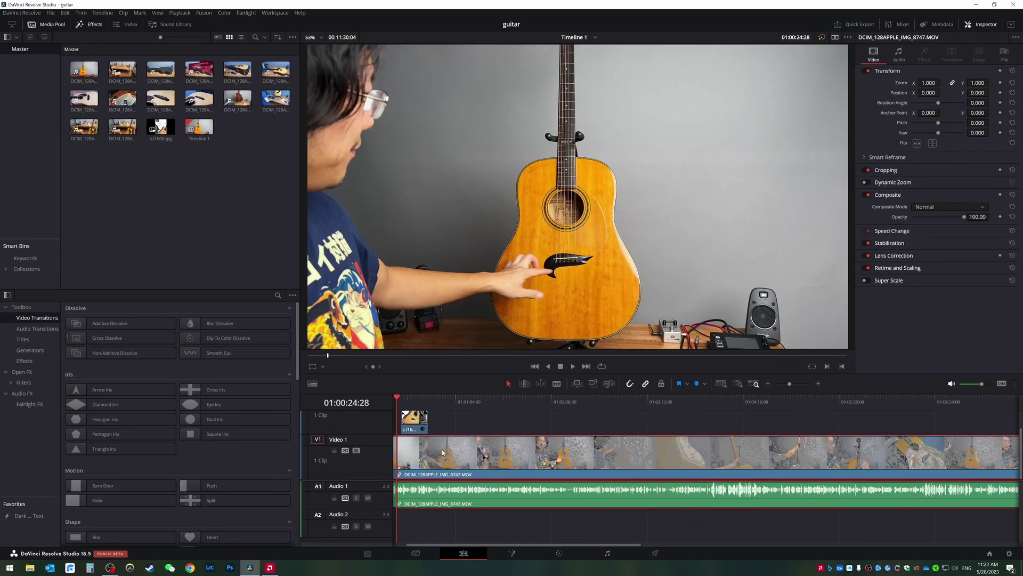
pyautogui.click(443, 401)
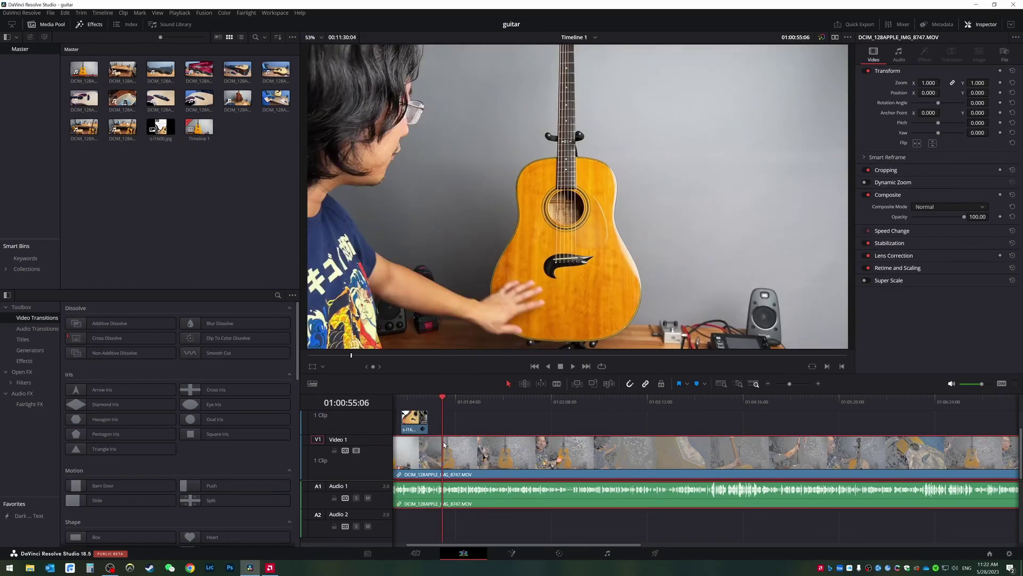
pyautogui.moveTo(493, 403); pyautogui.dragTo(535, 405)
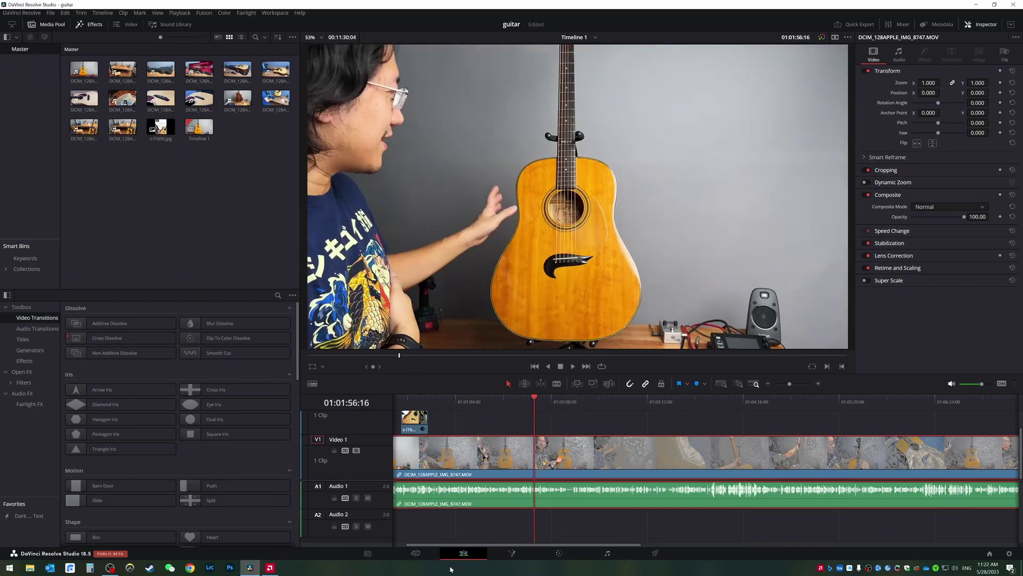
pyautogui.moveTo(485, 401); pyautogui.dragTo(449, 400)
pyautogui.moveTo(582, 402); pyautogui.dragTo(630, 403)
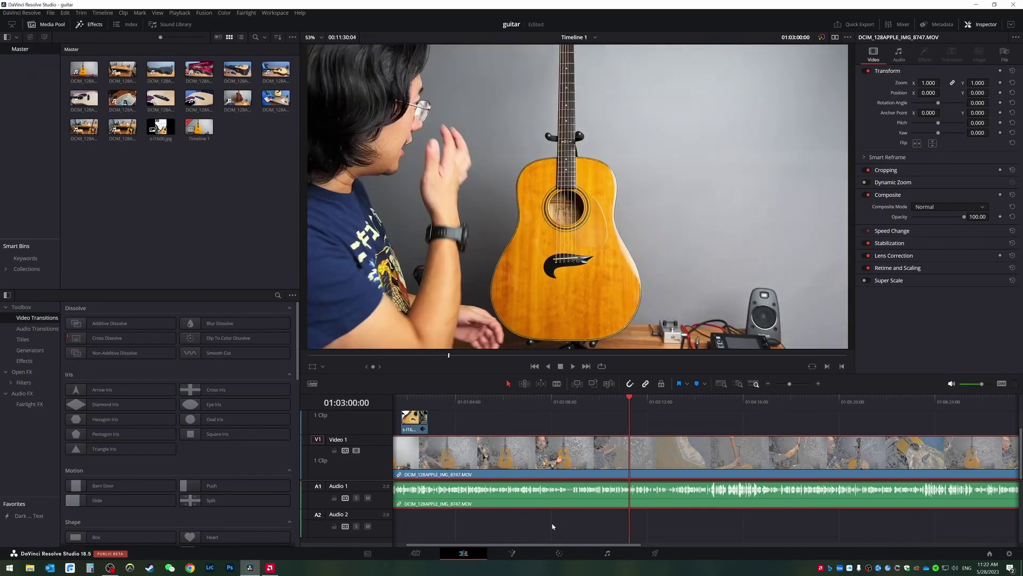
# On the Color page, set the guitar clip's contrast to 0.880 and raise Mid/Detail above zero.
pyautogui.click(559, 555)
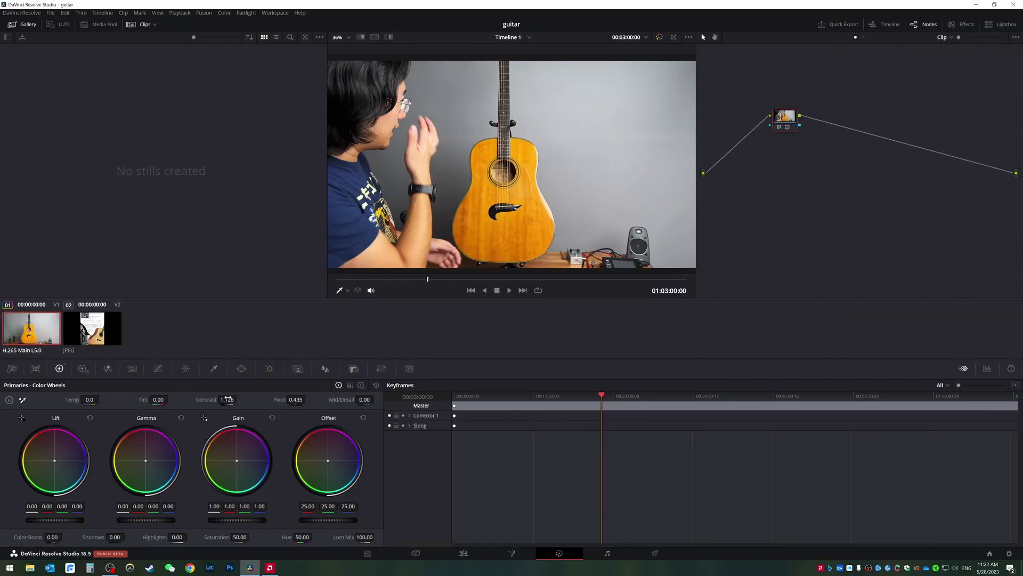
pyautogui.moveTo(228, 399)
pyautogui.mouseDown()
pyautogui.moveTo(278, 399)
pyautogui.moveTo(210, 399)
pyautogui.moveTo(221, 399)
pyautogui.mouseUp()
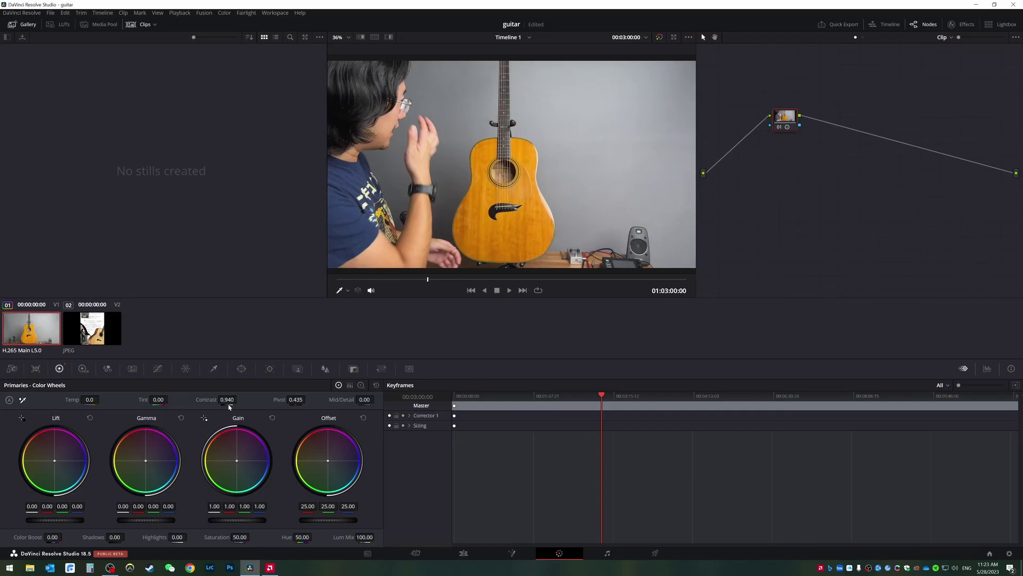
pyautogui.moveTo(224, 399)
pyautogui.mouseDown()
pyautogui.moveTo(239, 399)
pyautogui.moveTo(227, 399)
pyautogui.mouseUp()
pyautogui.moveTo(342, 399); pyautogui.dragTo(359, 399)
pyautogui.moveTo(364, 399); pyautogui.dragTo(354, 399)
pyautogui.moveTo(242, 398); pyautogui.dragTo(239, 399)
pyautogui.moveTo(360, 399); pyautogui.dragTo(376, 399)
pyautogui.moveTo(225, 401); pyautogui.dragTo(226, 401)
# Return to the Edit page and scrub the guitar clip between about 01:01:29 and 01:01:57.
pyautogui.click(464, 553)
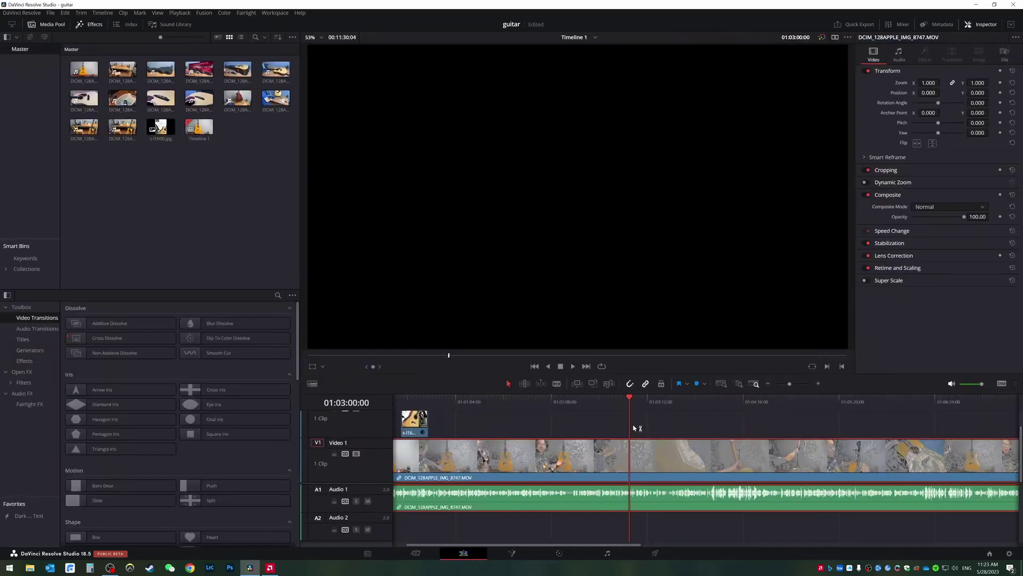
pyautogui.click(535, 400)
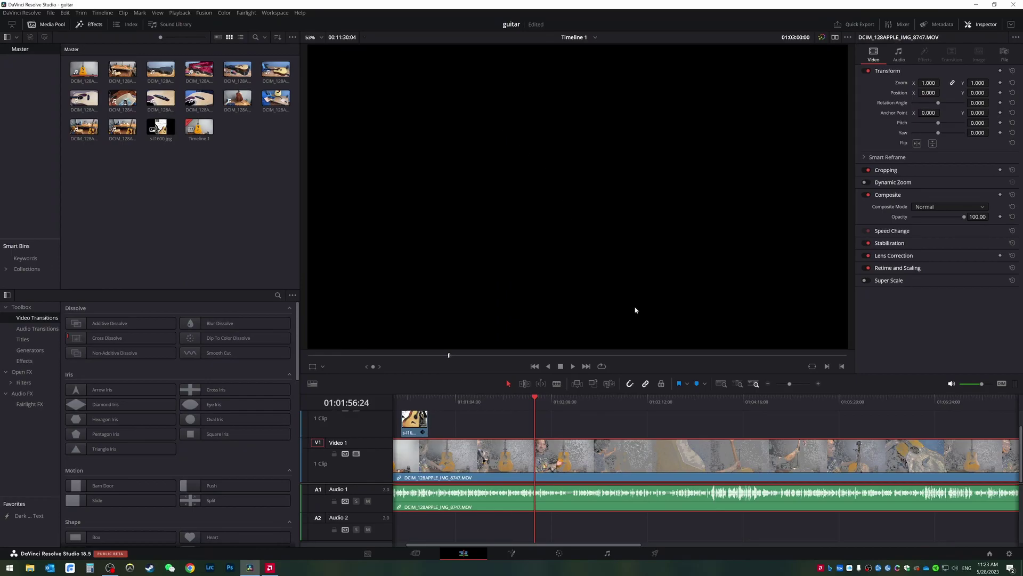
pyautogui.moveTo(535, 400); pyautogui.dragTo(818, 400)
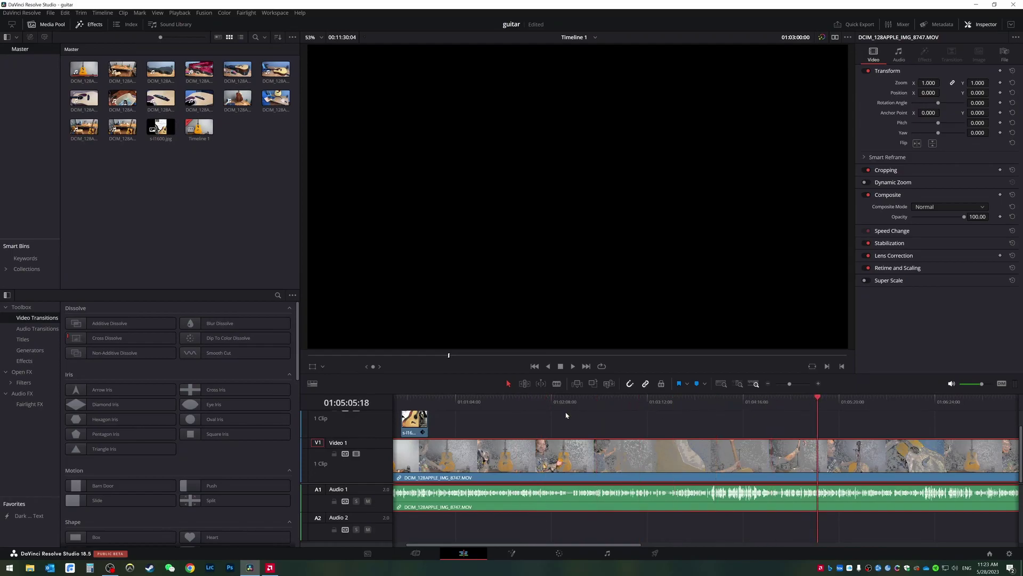
pyautogui.moveTo(563, 401); pyautogui.dragTo(535, 398)
pyautogui.moveTo(471, 403); pyautogui.dragTo(629, 401)
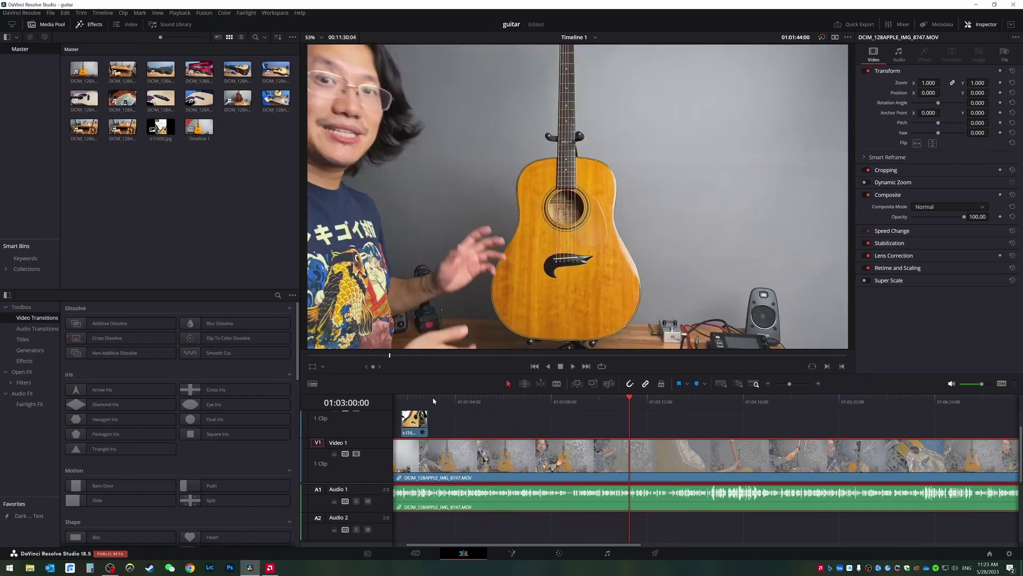
pyautogui.moveTo(476, 401); pyautogui.dragTo(629, 397)
# Park playback at 01:01:39:14 and, on the Color page, slightly lower contrast and Mid/Detail.
pyautogui.click(509, 401)
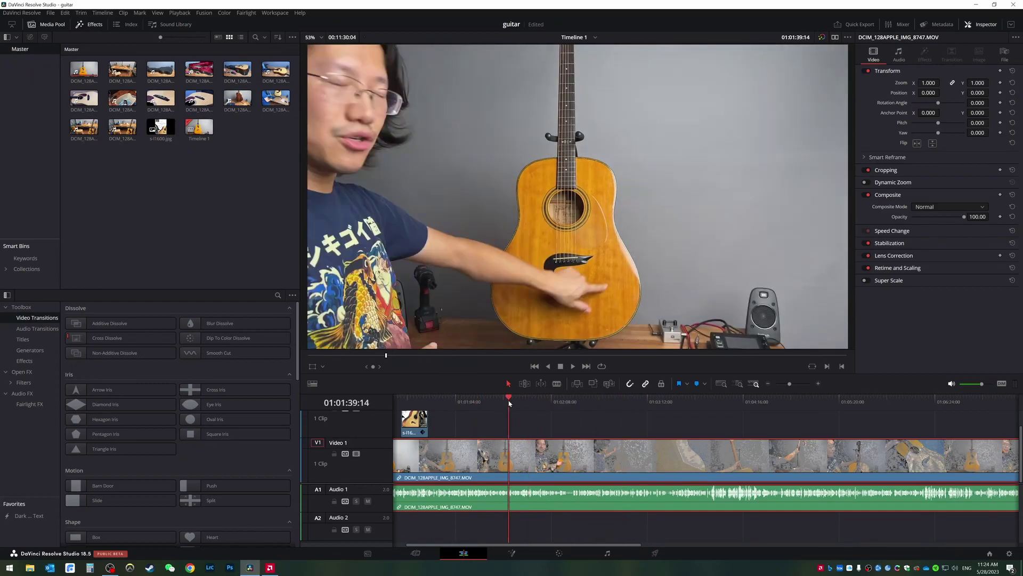
pyautogui.click(560, 553)
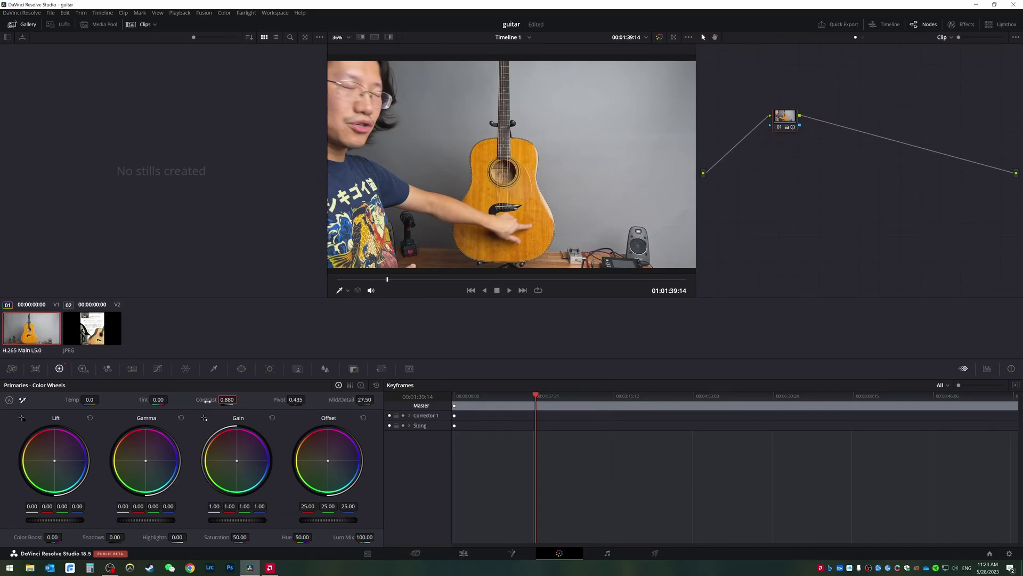
pyautogui.moveTo(217, 399); pyautogui.dragTo(212, 399)
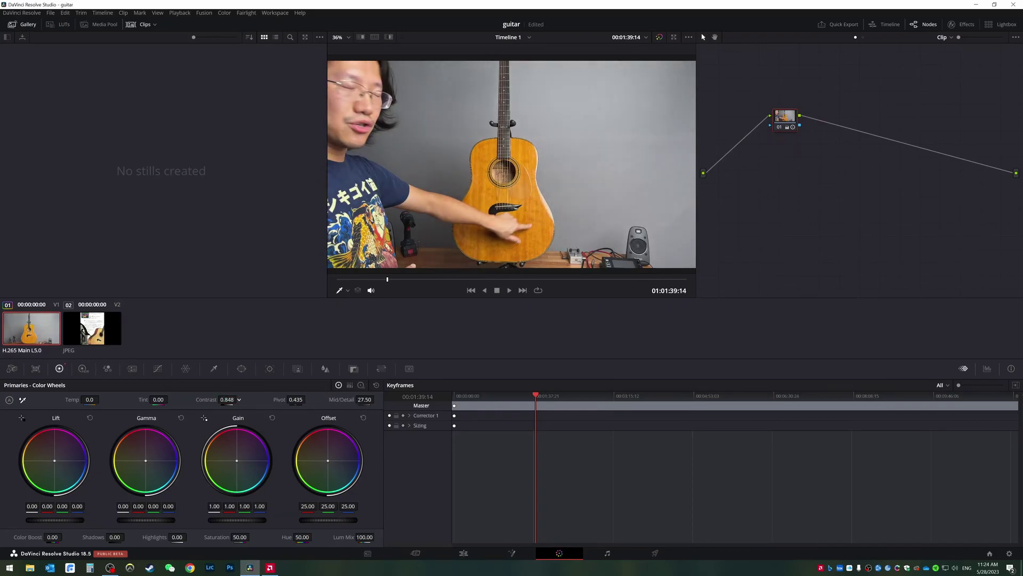
pyautogui.moveTo(382, 399); pyautogui.dragTo(368, 401)
pyautogui.rightClick(365, 404)
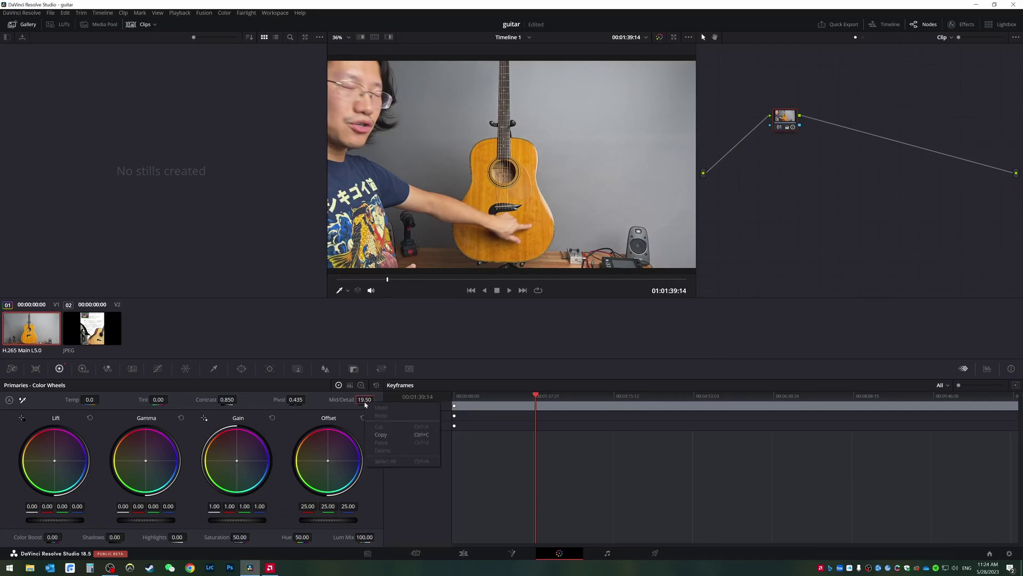
pyautogui.click(351, 409)
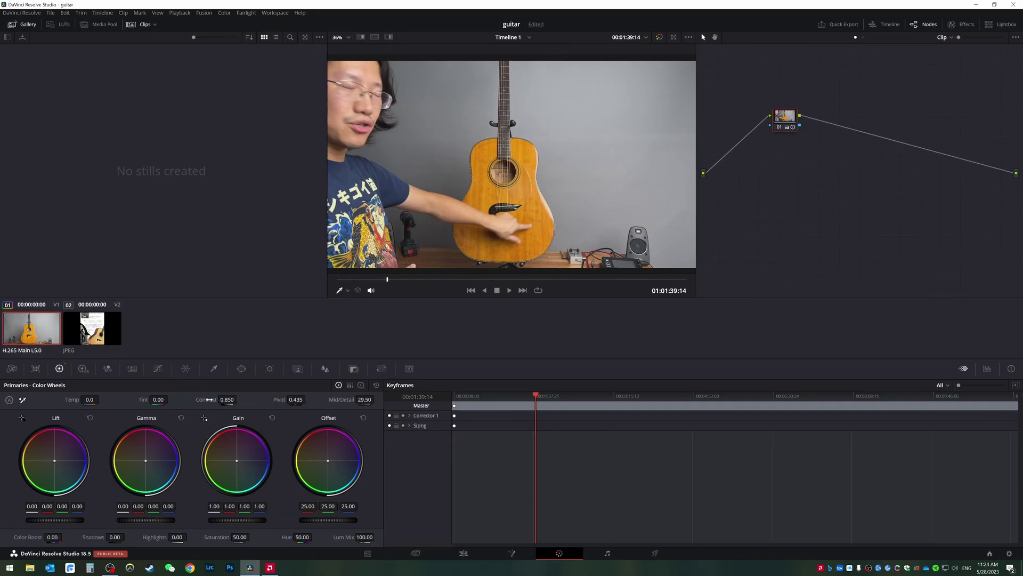
# Set contrast to 1.014 and Mid/Detail to 28.50, then move to an earlier frame.
pyautogui.moveTo(239, 399); pyautogui.dragTo(338, 400)
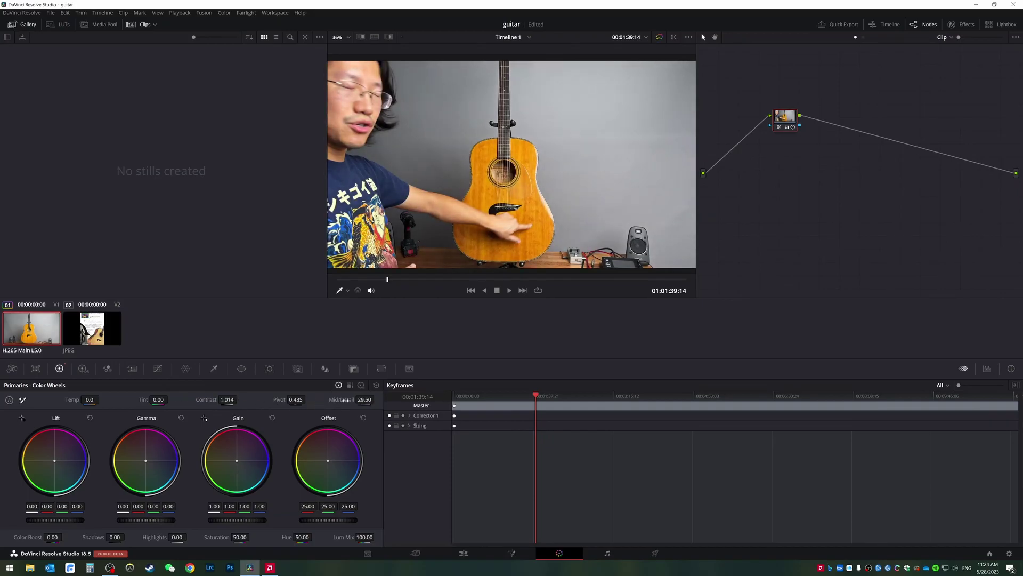
pyautogui.moveTo(371, 397); pyautogui.dragTo(314, 397)
pyautogui.moveTo(365, 399); pyautogui.dragTo(407, 399)
pyautogui.moveTo(365, 399); pyautogui.dragTo(362, 400)
pyautogui.moveTo(515, 401)
pyautogui.mouseDown()
pyautogui.moveTo(576, 399)
pyautogui.moveTo(532, 398)
pyautogui.mouseUp()
# At the 04:06:17 guitar close-up, adjust Lift and Offset wheels to brighten and lift shadows.
pyautogui.moveTo(603, 399); pyautogui.dragTo(656, 400)
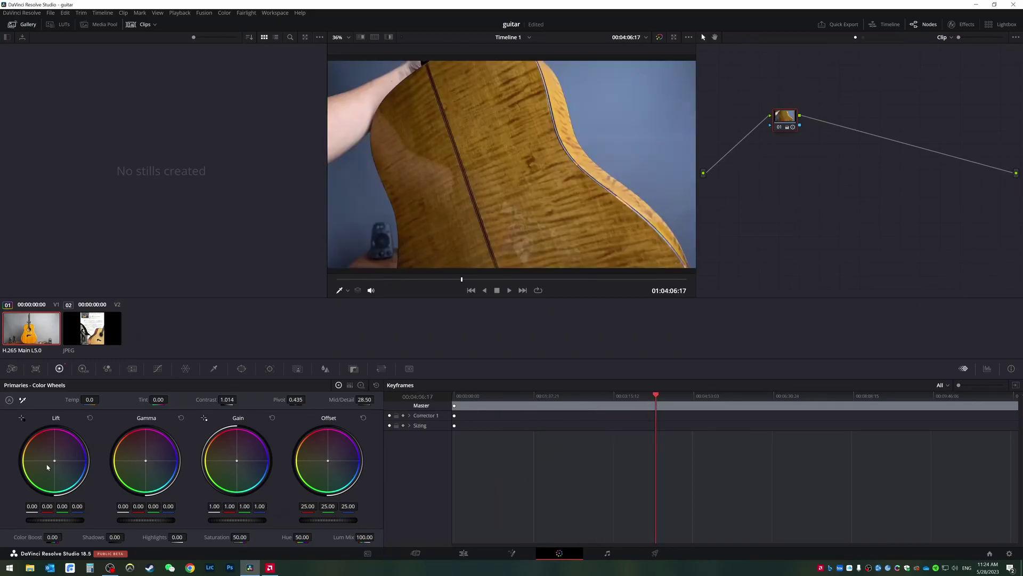
pyautogui.moveTo(55, 460); pyautogui.dragTo(53, 459)
pyautogui.moveTo(329, 464); pyautogui.dragTo(329, 461)
pyautogui.moveTo(328, 520); pyautogui.dragTo(341, 519)
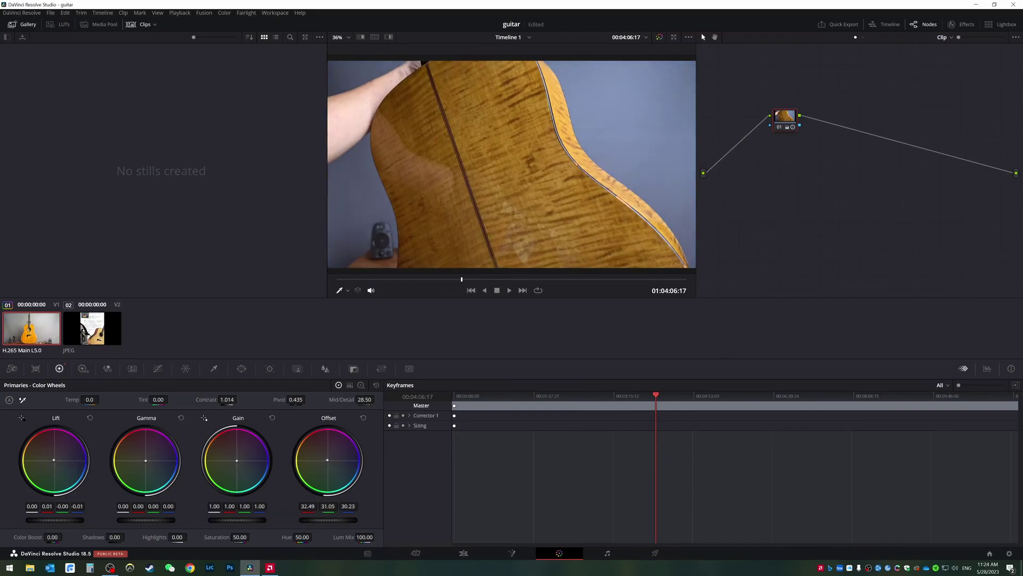
pyautogui.moveTo(50, 520); pyautogui.dragTo(59, 520)
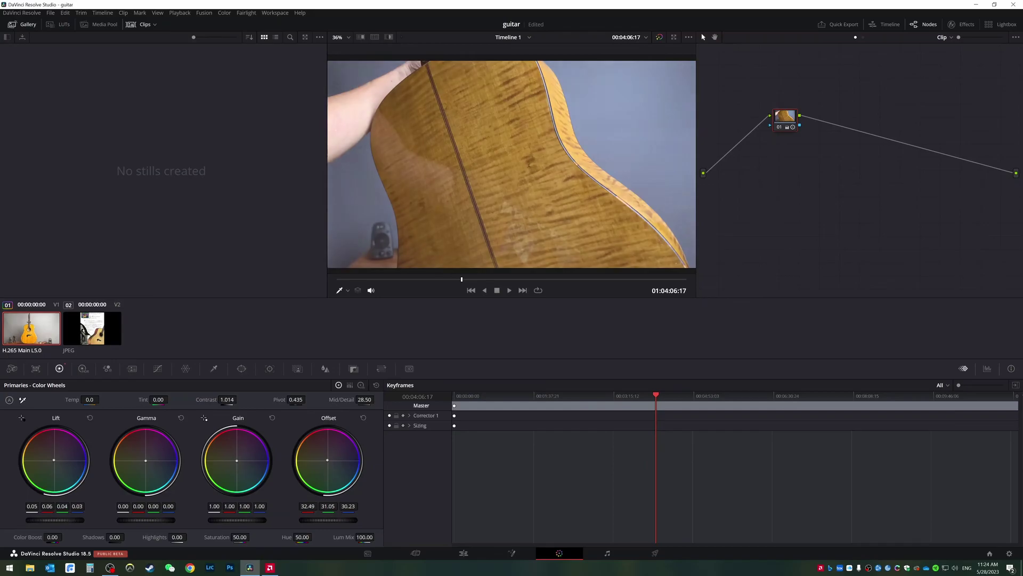
# Raise contrast to 1.248, brighten midtones with Gamma, and save the project.
pyautogui.moveTo(226, 399); pyautogui.dragTo(225, 399)
pyautogui.moveTo(138, 519); pyautogui.dragTo(143, 520)
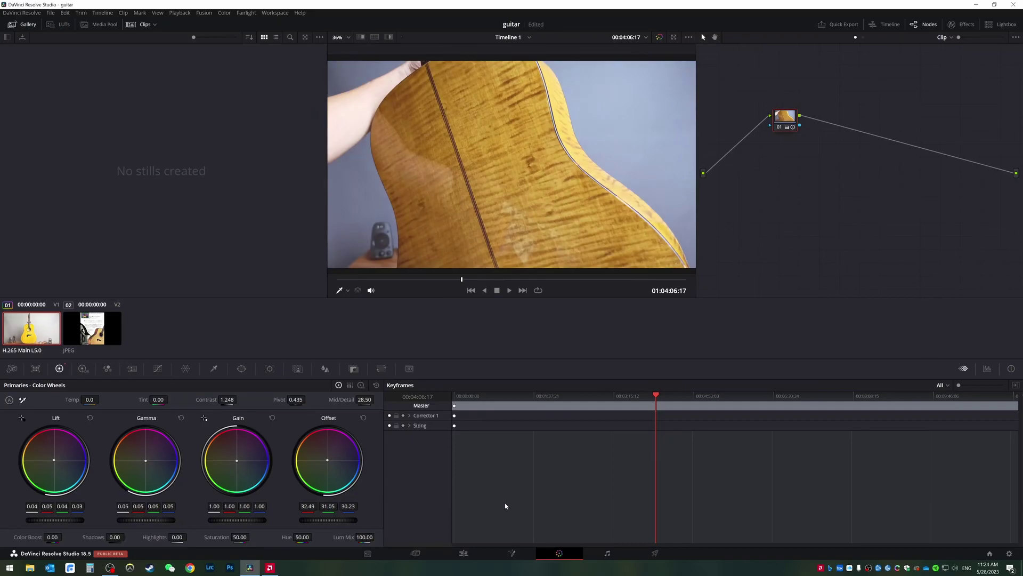
pyautogui.hotkey('ctrl', 's')
pyautogui.moveTo(276, 568)
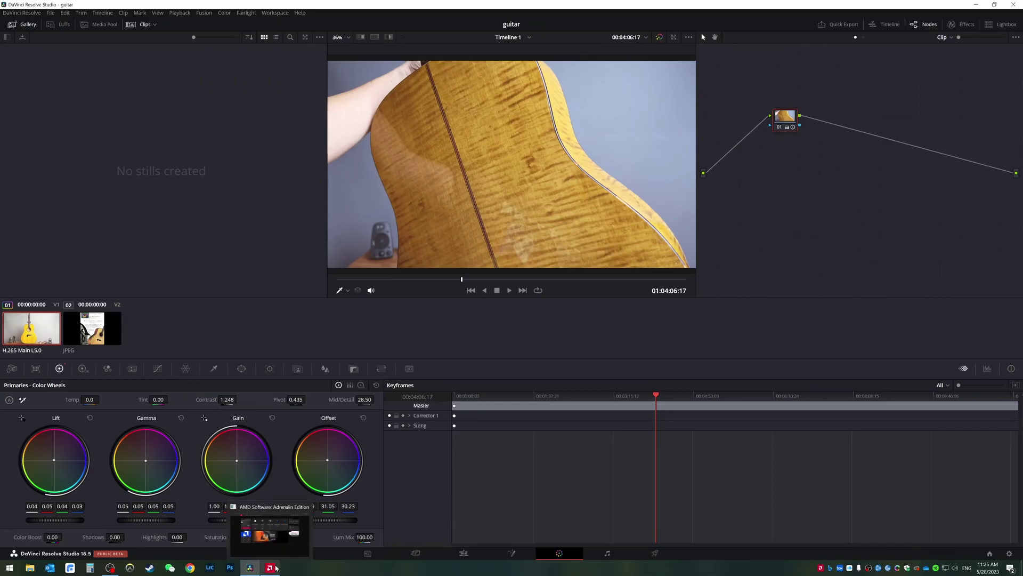